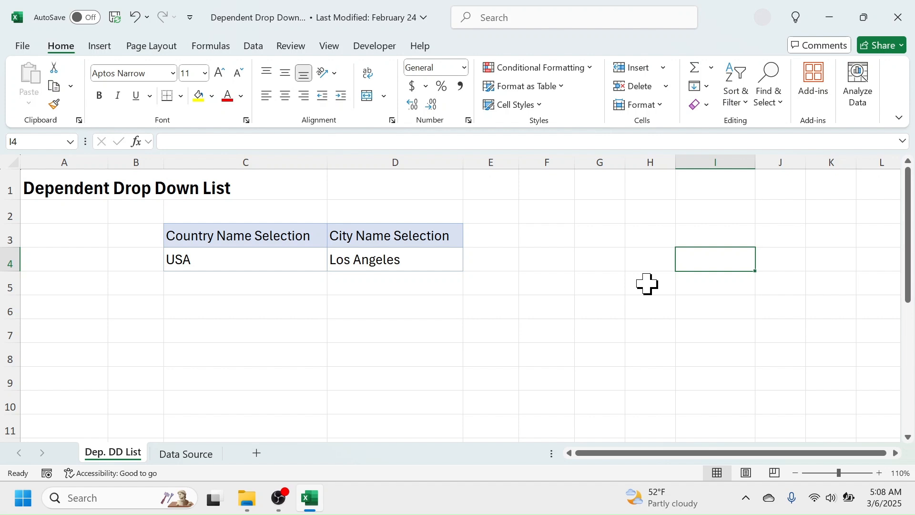
# - Examine the country choices in C4 and the matching city choices in D4 while USA is the selected country
pyautogui.click(194, 263)
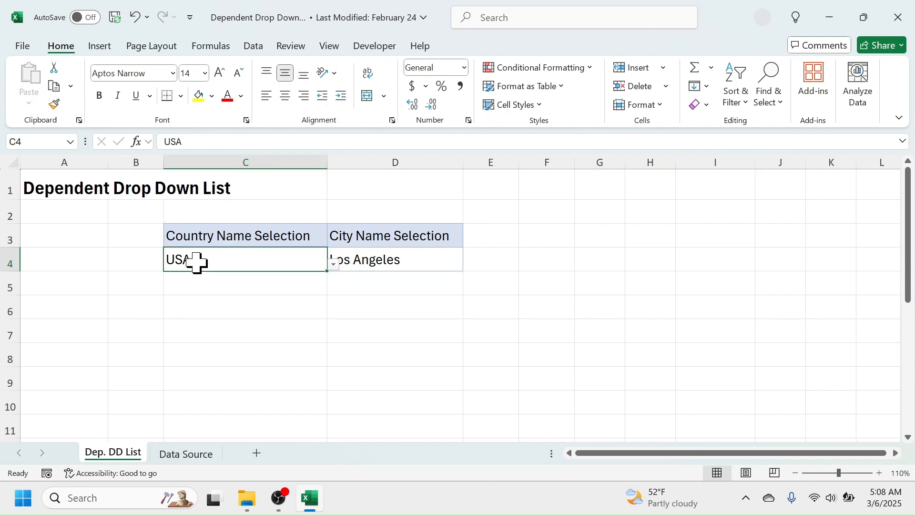
pyautogui.click(333, 265)
pyautogui.click(379, 258)
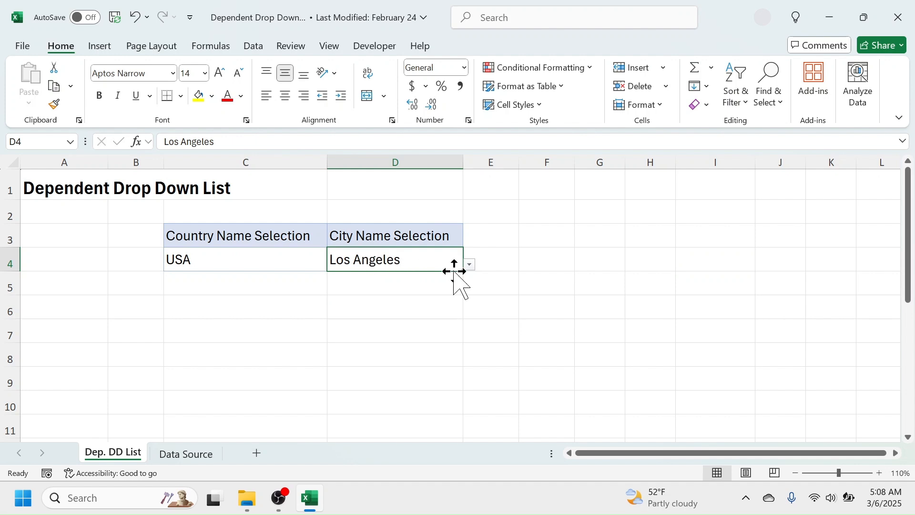
pyautogui.click(470, 266)
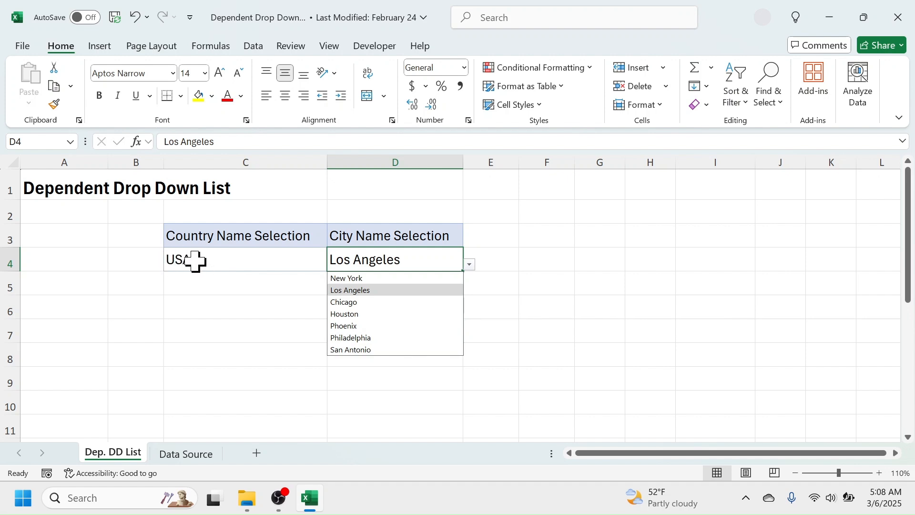
pyautogui.click(220, 313)
pyautogui.click(199, 261)
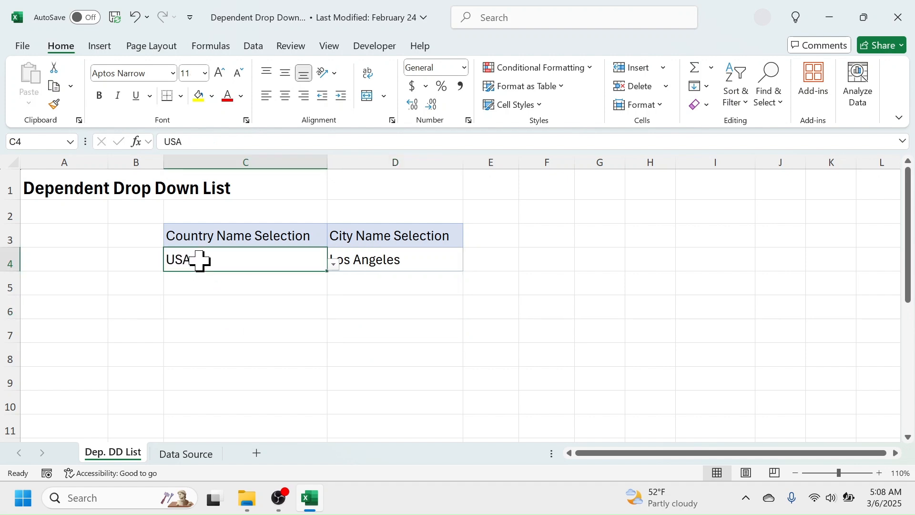
pyautogui.click(405, 262)
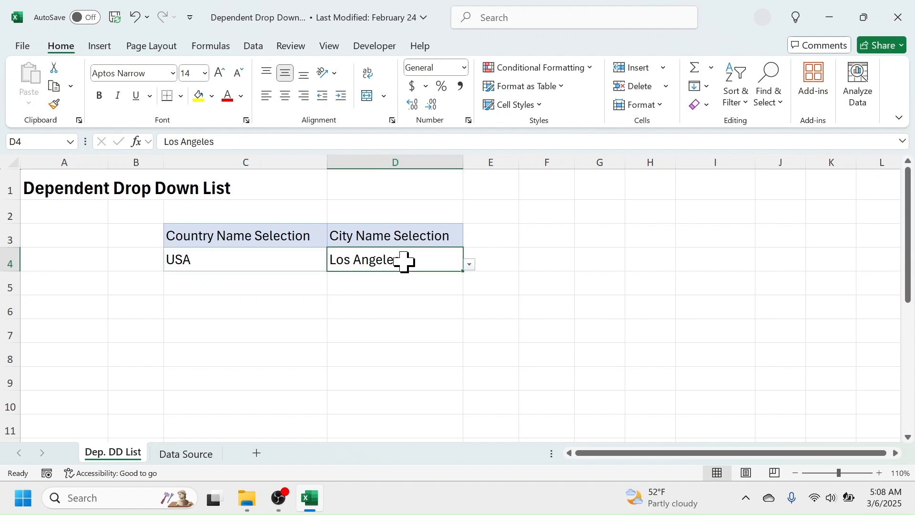
pyautogui.click(469, 264)
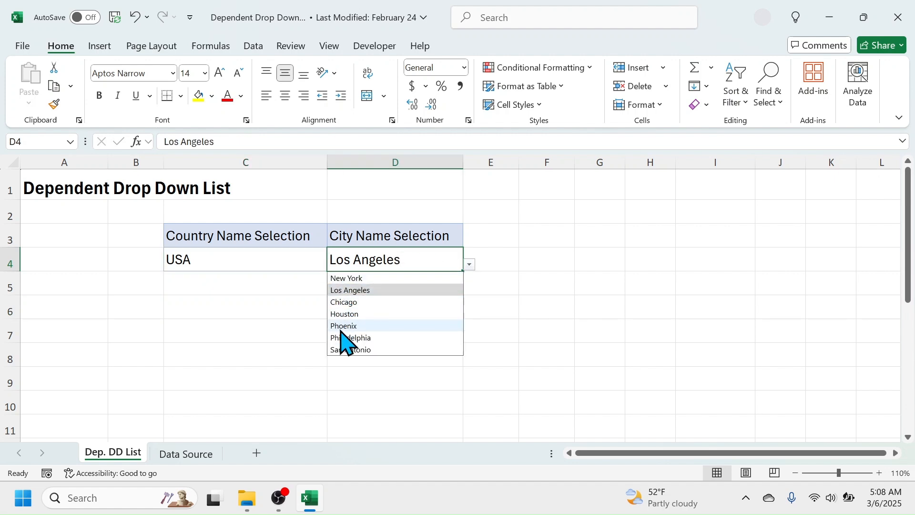
# - Choose INDIA as the country in C4 and Delhi as the city in D4
pyautogui.click(182, 267)
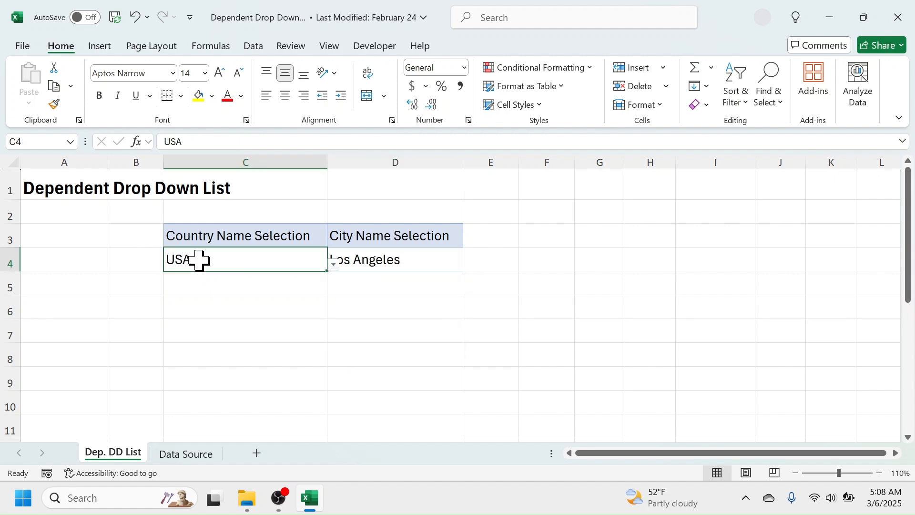
pyautogui.click(334, 266)
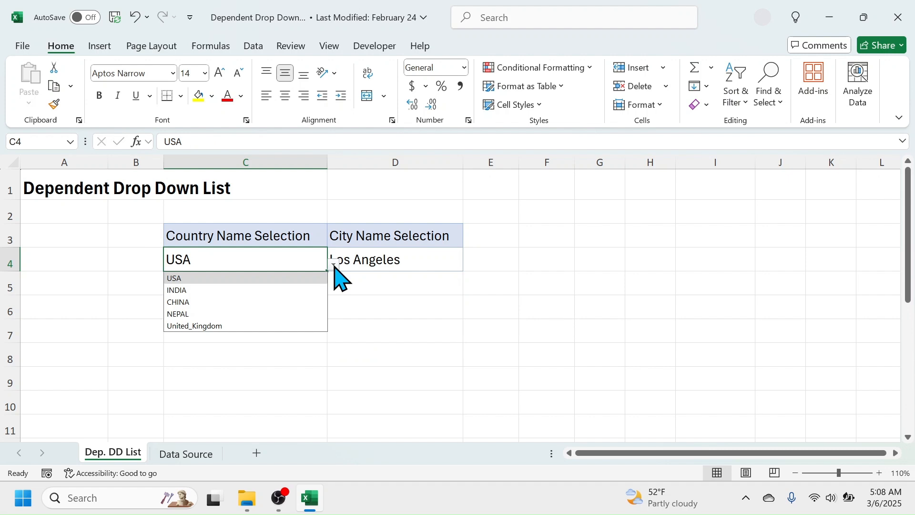
pyautogui.click(184, 291)
pyautogui.click(374, 261)
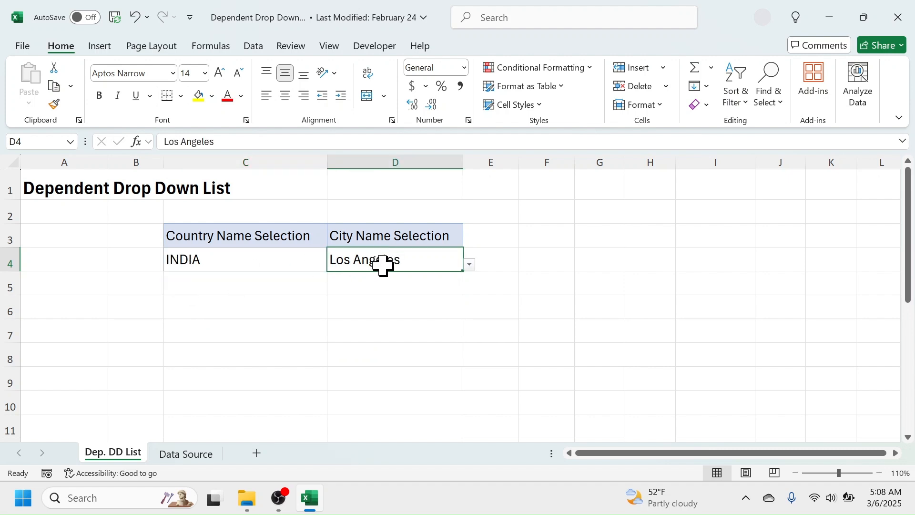
pyautogui.click(470, 265)
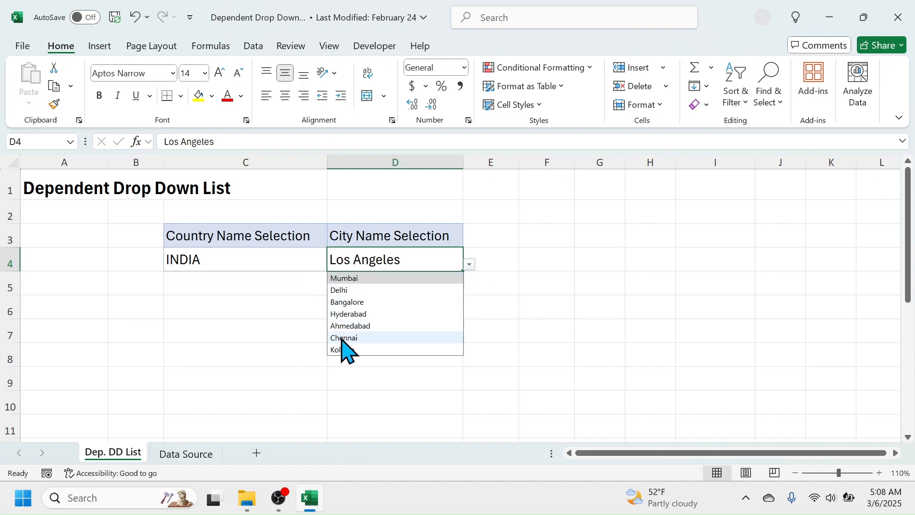
pyautogui.click(345, 291)
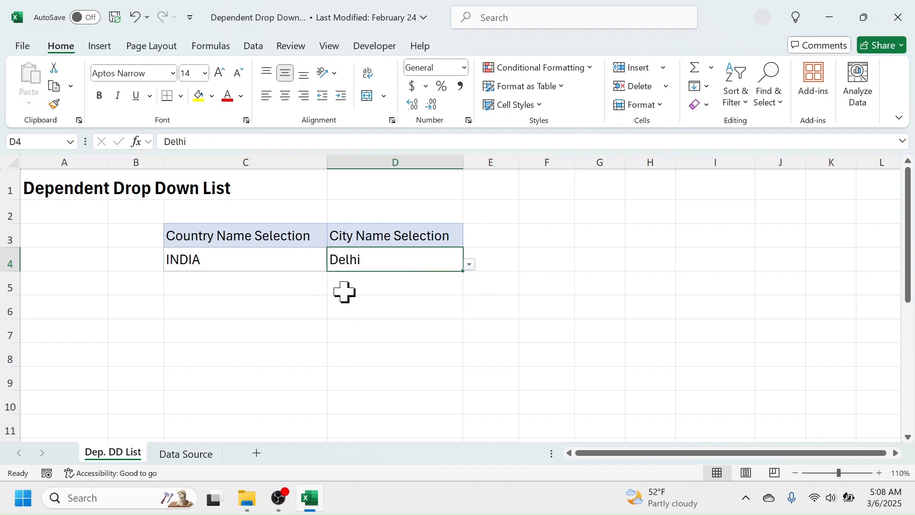
# - Choose NEPAL as the country in C4 and pick a city from the dependent list in D4
pyautogui.click(278, 261)
pyautogui.click(333, 265)
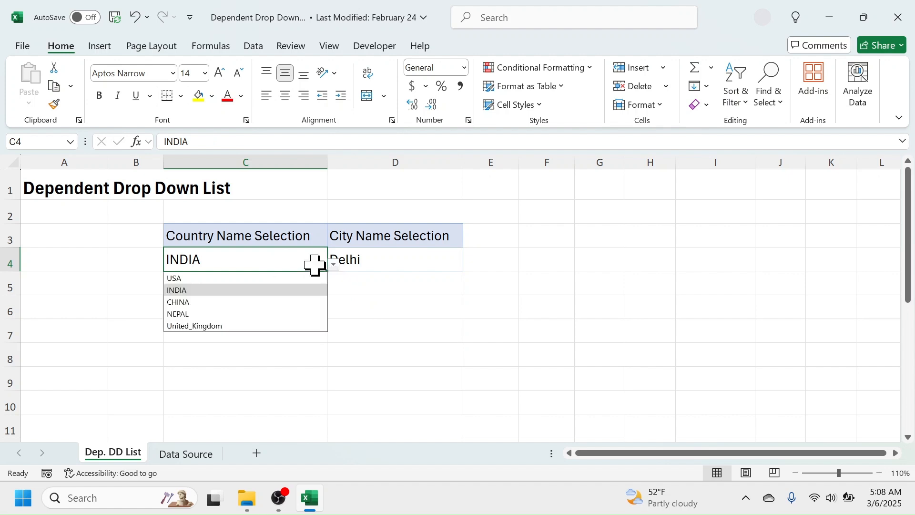
pyautogui.click(179, 315)
pyautogui.click(389, 261)
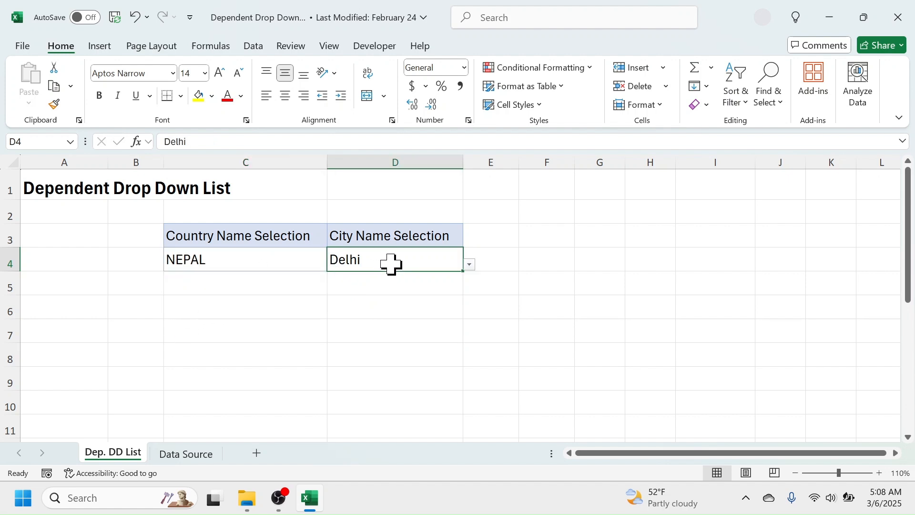
pyautogui.click(470, 265)
pyautogui.click(353, 303)
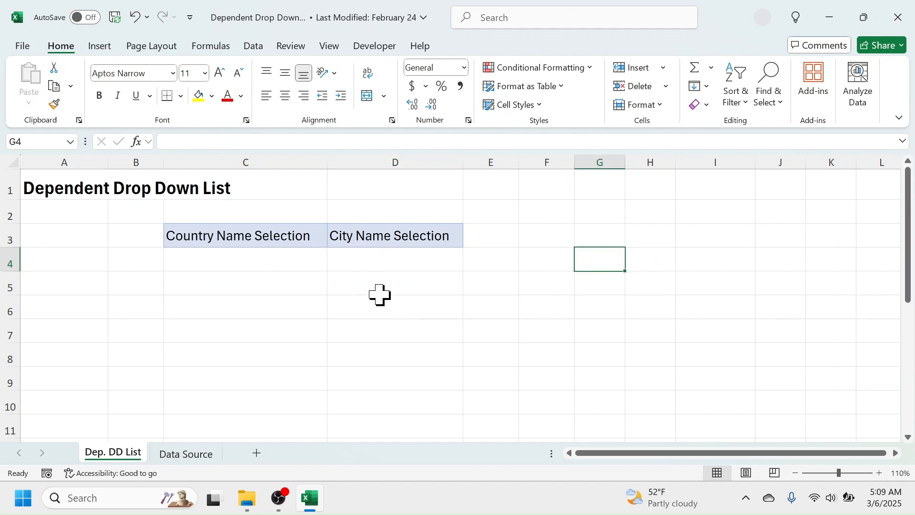
# - Examine the country headings in D3:H3 and the city lists in D4:H12 on the Data Source sheet
pyautogui.click(209, 456)
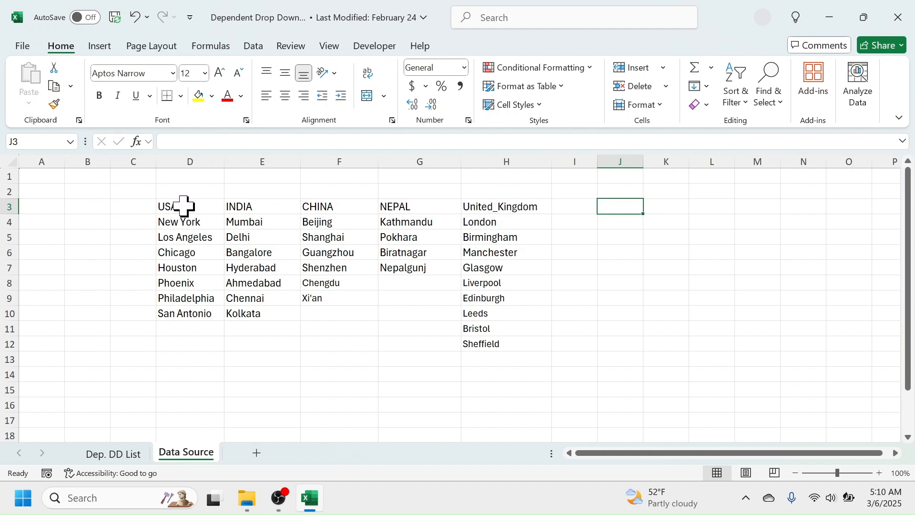
pyautogui.moveTo(184, 206); pyautogui.dragTo(504, 204)
pyautogui.click(215, 282)
pyautogui.click(191, 224)
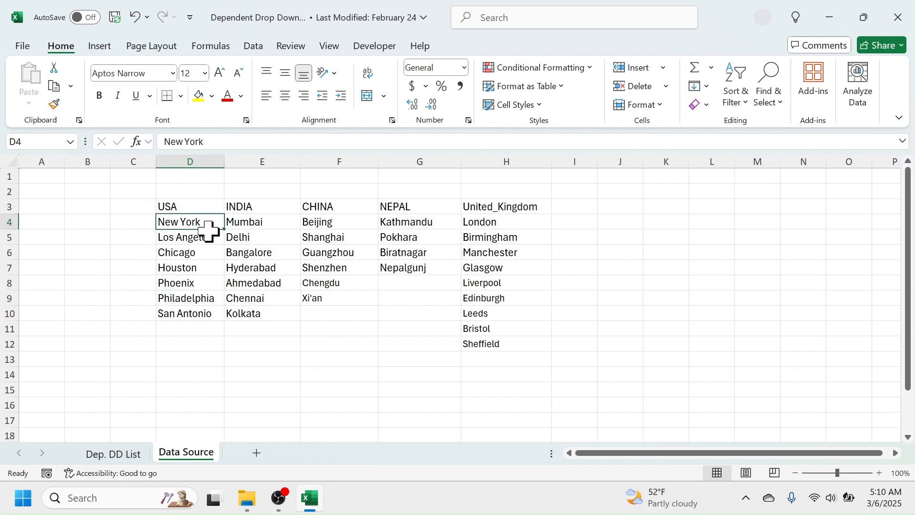
pyautogui.moveTo(208, 230); pyautogui.dragTo(493, 342)
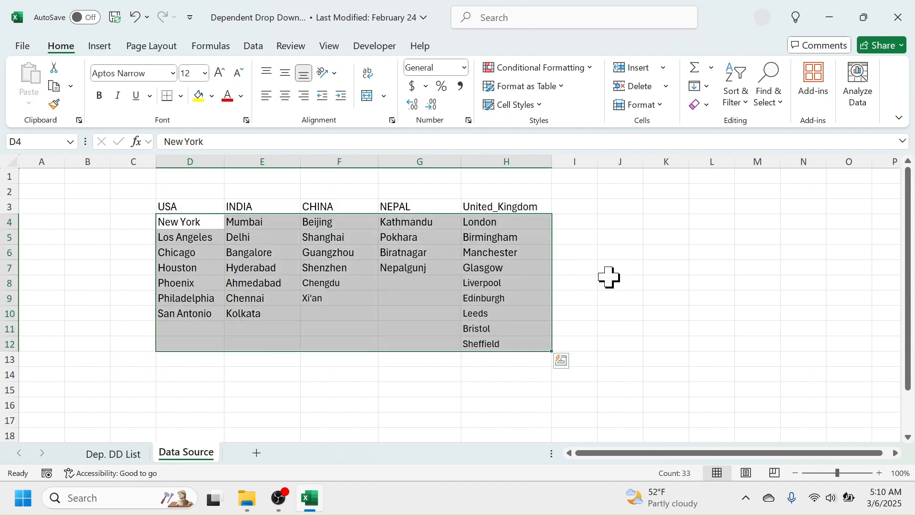
pyautogui.click(615, 255)
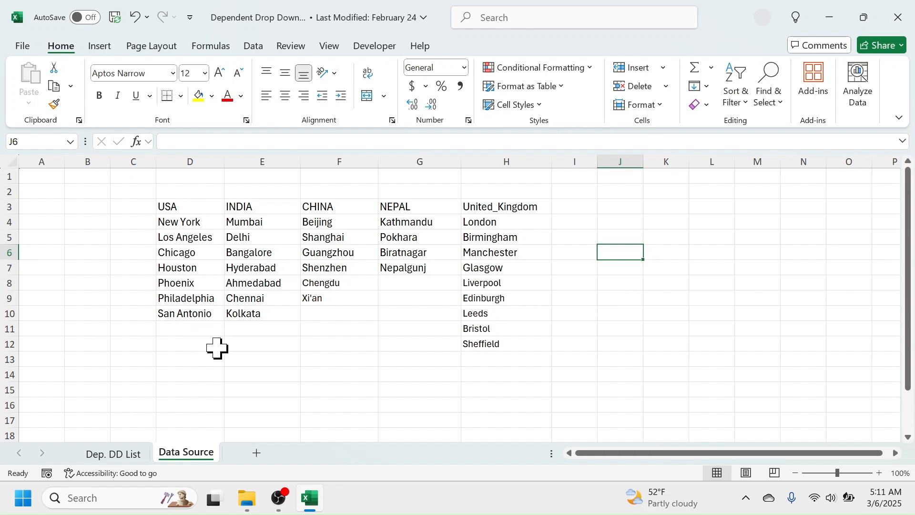
pyautogui.moveTo(185, 208); pyautogui.dragTo(196, 307)
pyautogui.moveTo(266, 206); pyautogui.dragTo(265, 313)
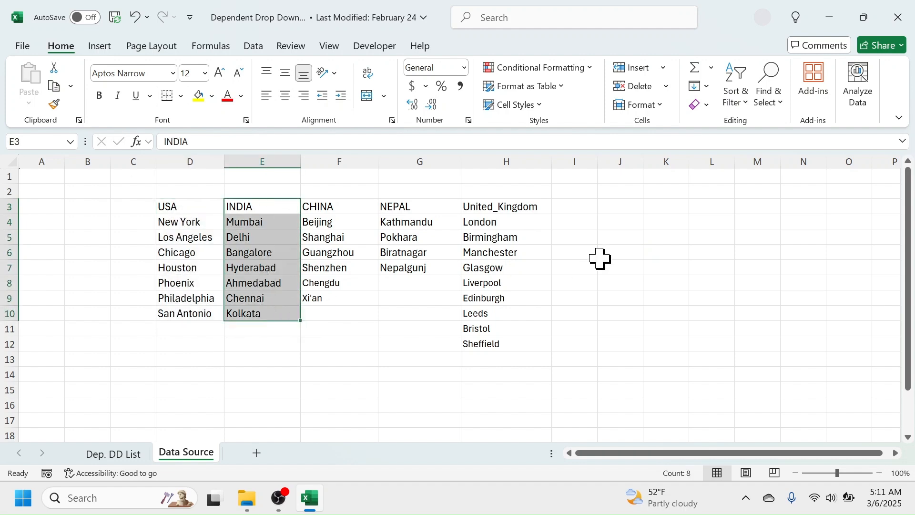
pyautogui.click(602, 255)
# - Create named ranges from the top-row headings of the country lists in D3:D10, E3:E10, F3:F9, G3:G7 and H3:H12, leaving out blank cells
pyautogui.click(186, 209)
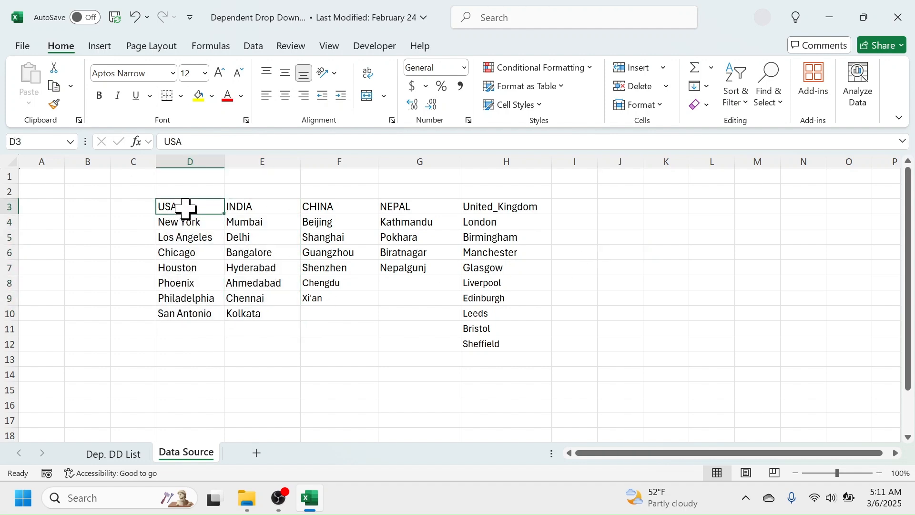
pyautogui.moveTo(185, 209); pyautogui.dragTo(188, 310)
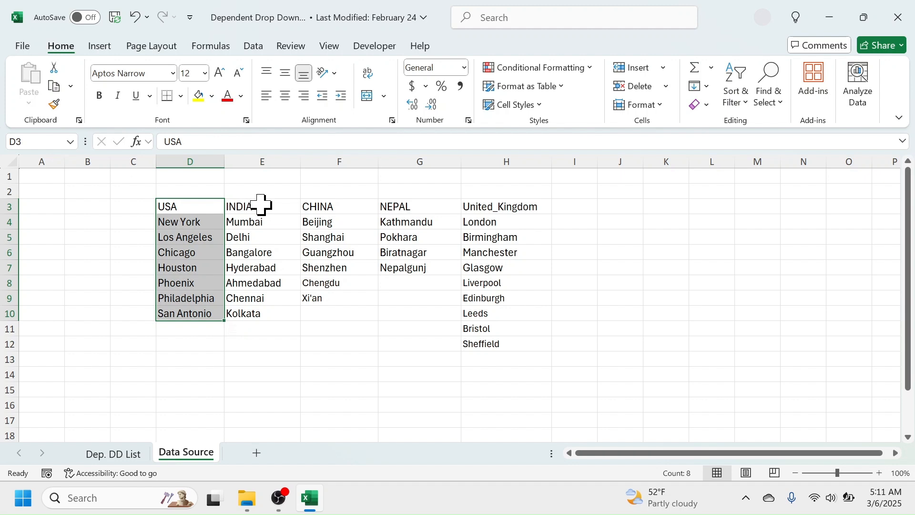
pyautogui.moveTo(261, 204); pyautogui.dragTo(259, 314)
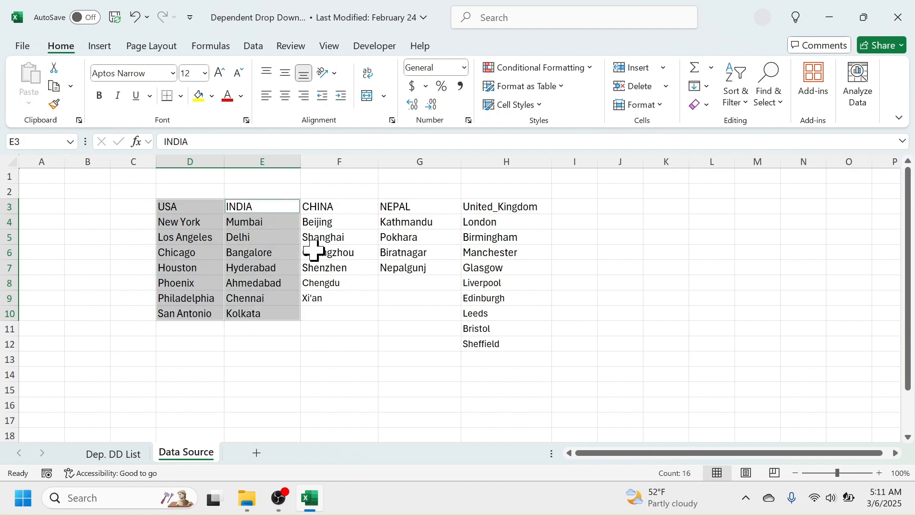
pyautogui.moveTo(343, 207); pyautogui.dragTo(334, 298)
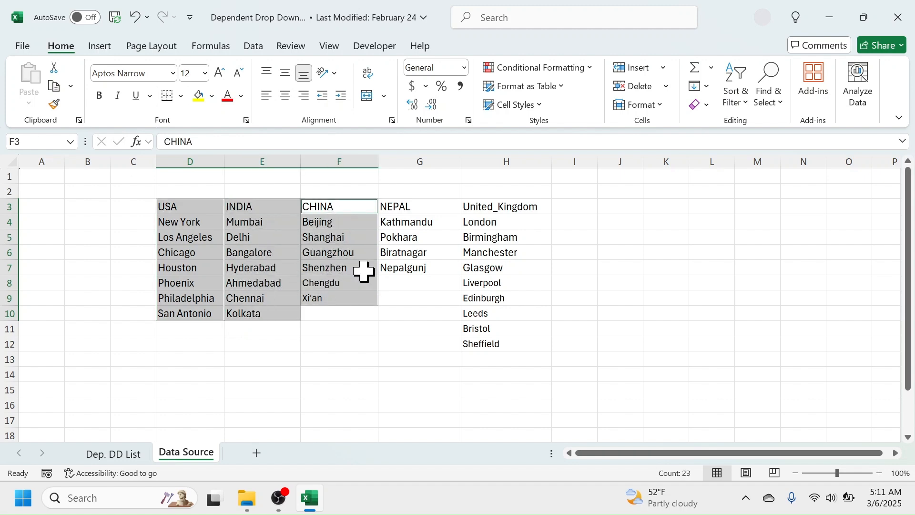
pyautogui.moveTo(419, 208); pyautogui.dragTo(414, 271)
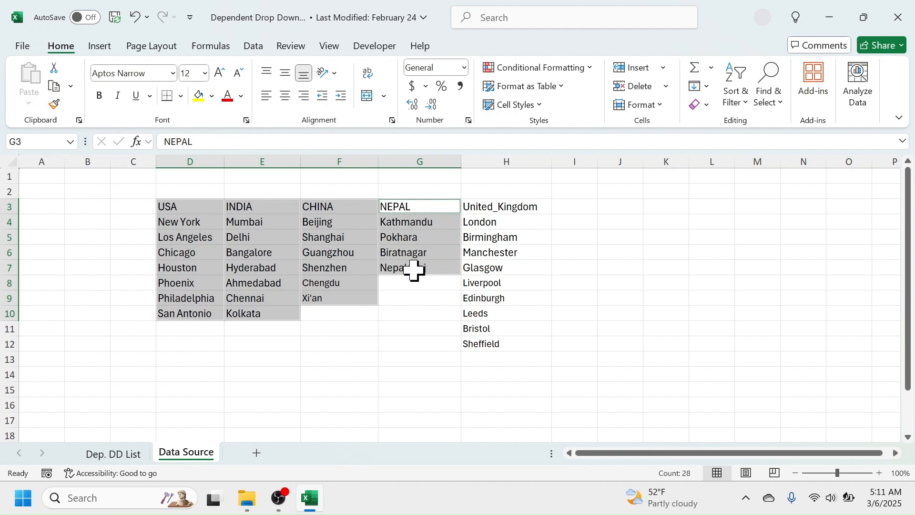
pyautogui.moveTo(506, 206); pyautogui.dragTo(498, 344)
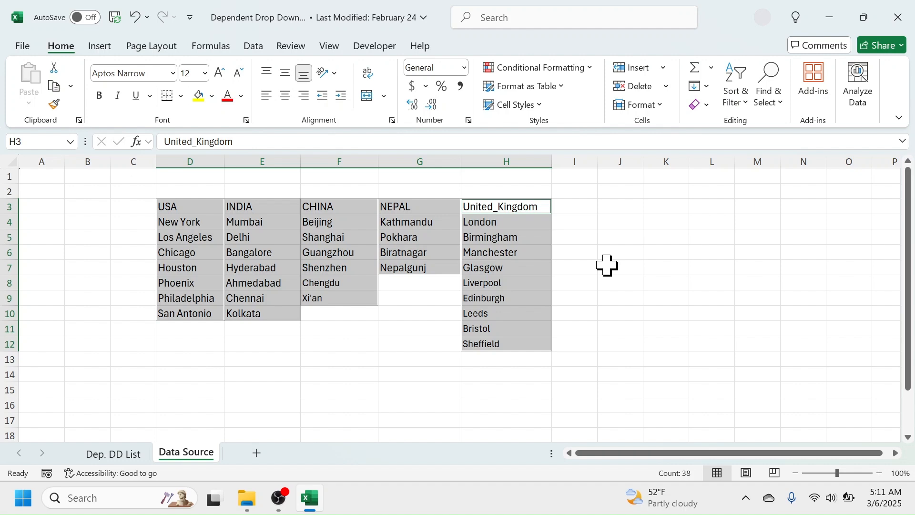
pyautogui.click(210, 50)
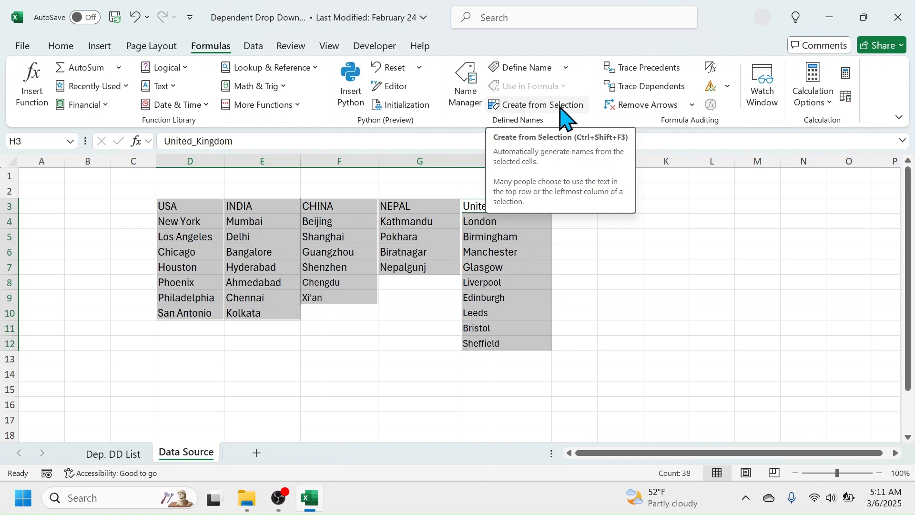
pyautogui.click(524, 105)
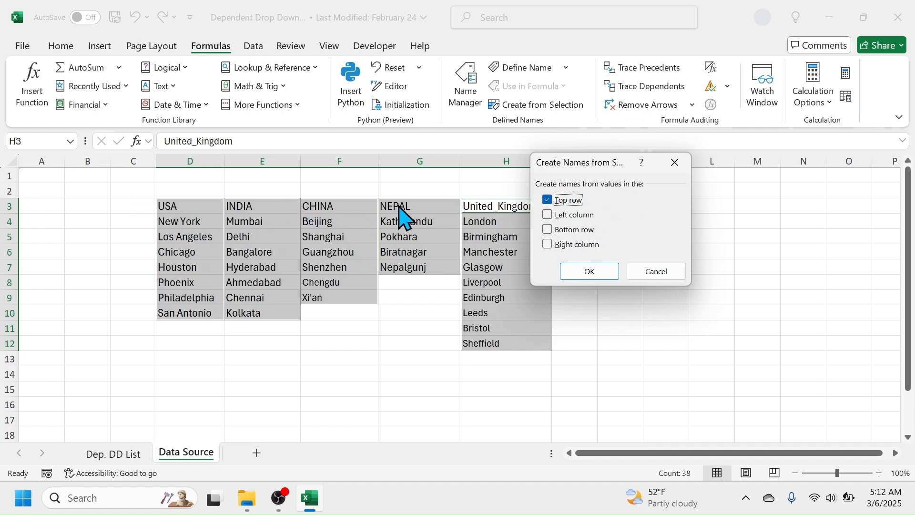
pyautogui.click(601, 274)
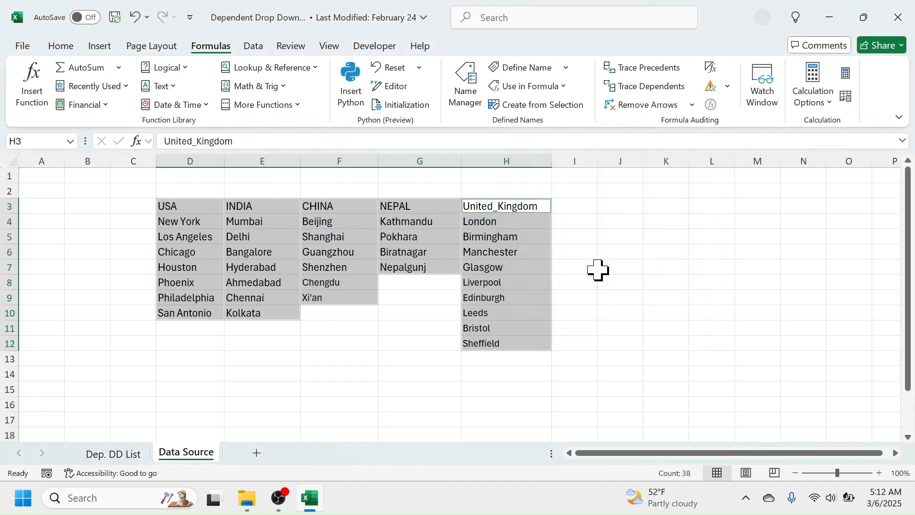
# - Review the created country names in the Name Manager, then clear the selection of the source lists
pyautogui.click(466, 91)
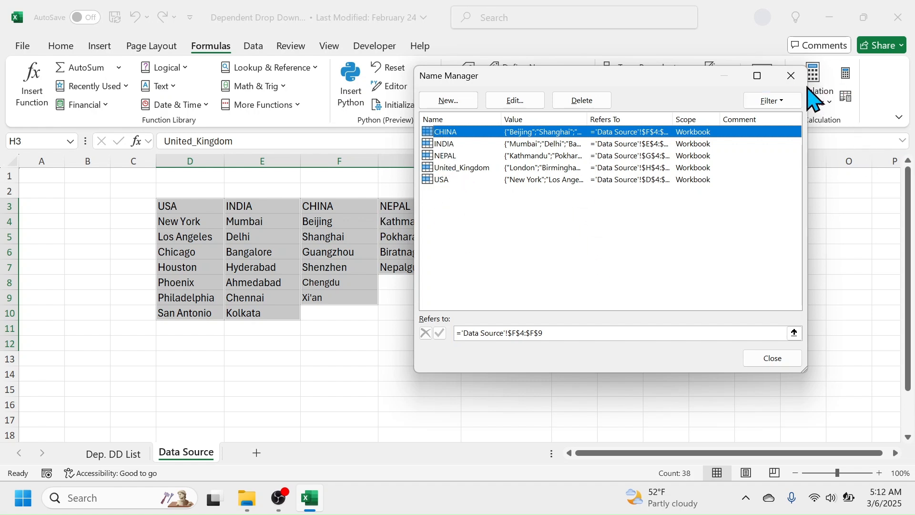
pyautogui.click(791, 76)
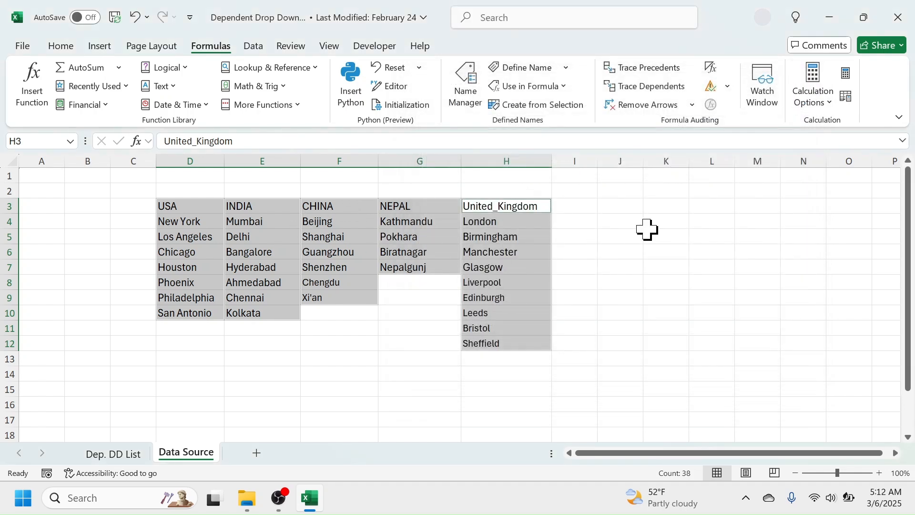
pyautogui.click(668, 249)
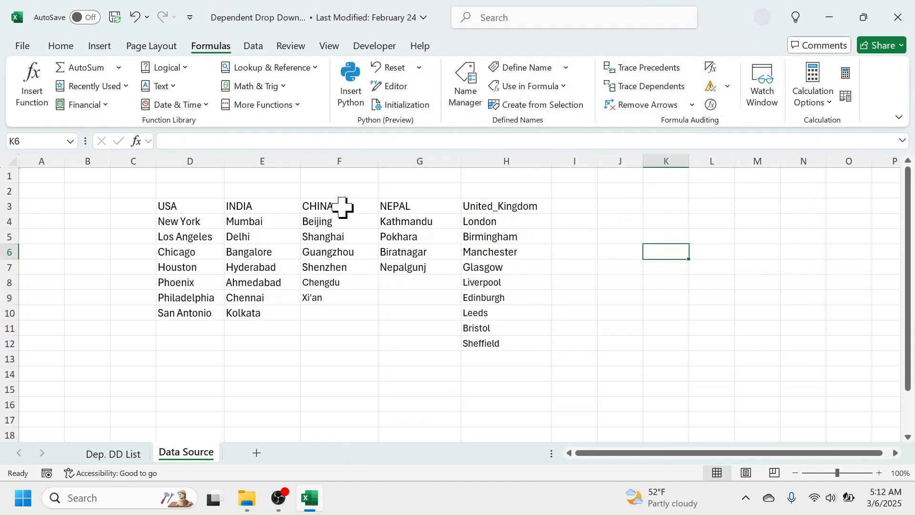
# - Start a data validation rule for cell C4 on the Dep. DD List sheet and allow List values
pyautogui.click(113, 455)
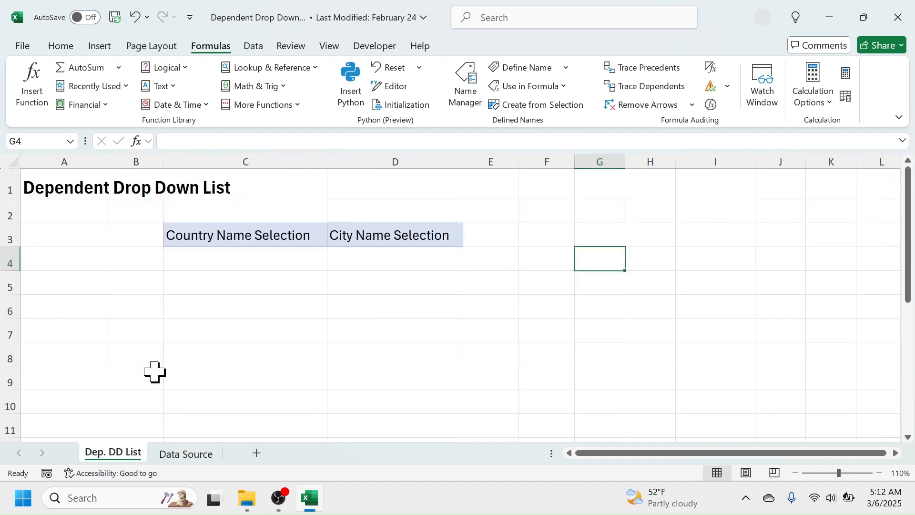
pyautogui.click(231, 263)
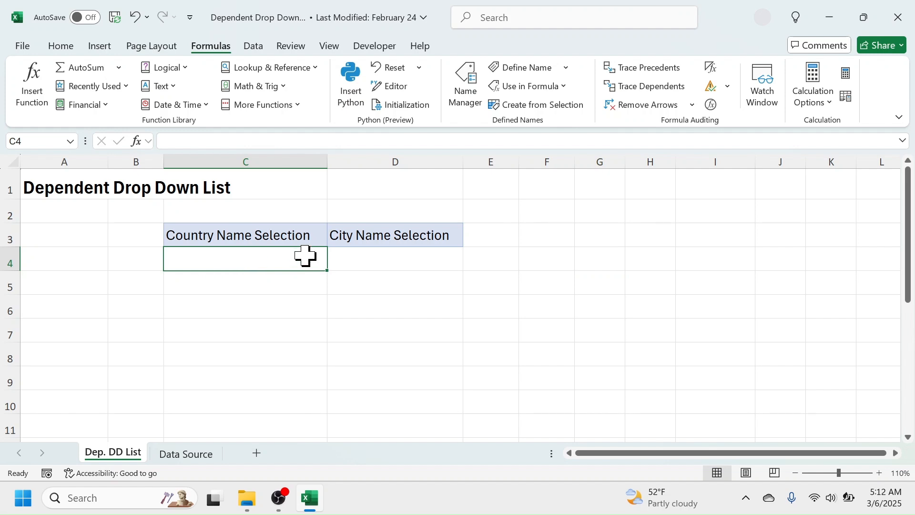
pyautogui.click(253, 45)
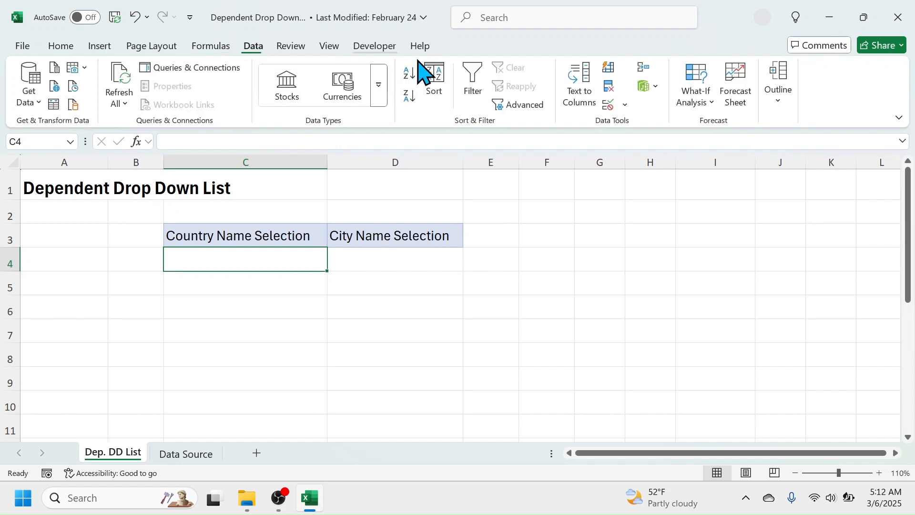
pyautogui.click(626, 105)
pyautogui.click(629, 124)
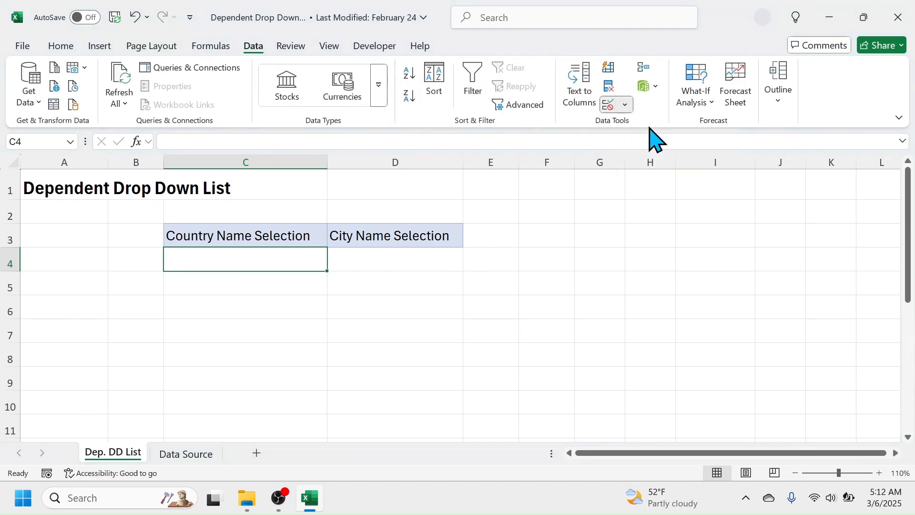
pyautogui.click(570, 185)
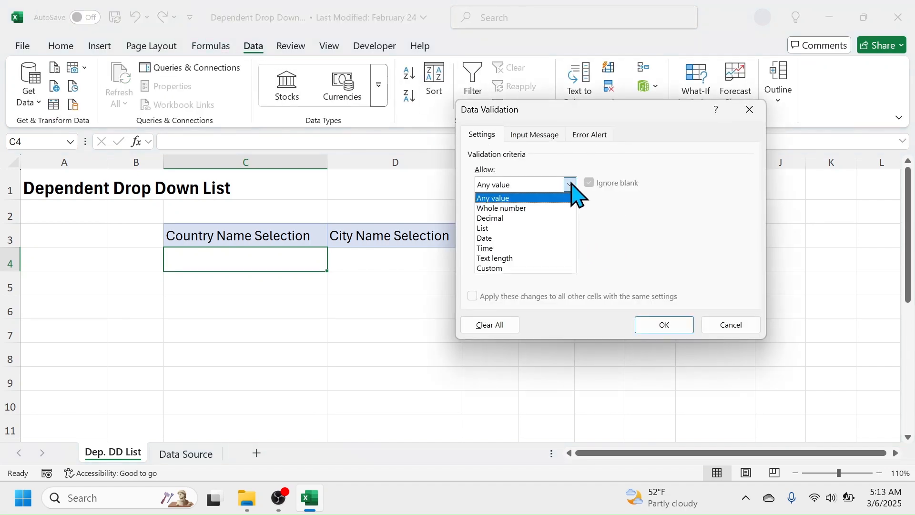
pyautogui.click(490, 229)
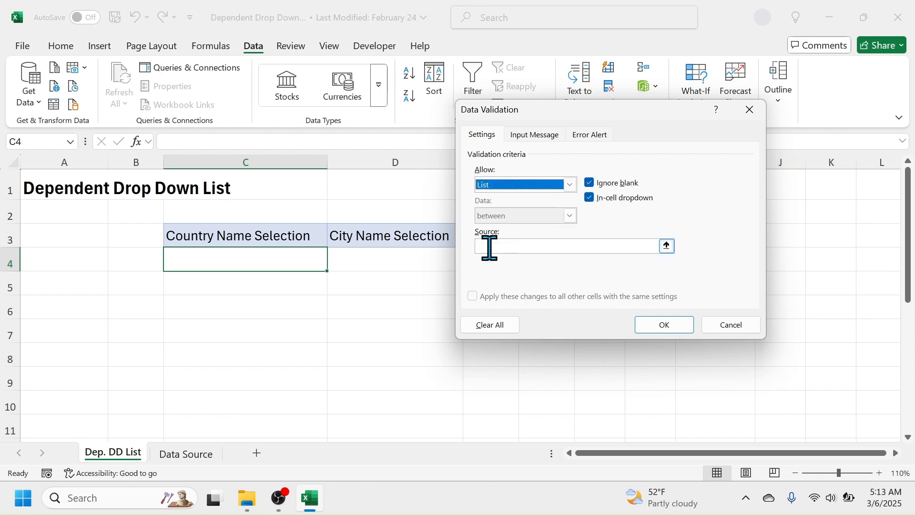
# - Use the country headings in 'Data Source'!$D$3:$H$3 as the list source for C4, and choose INDIA from the drop-down
pyautogui.click(490, 247)
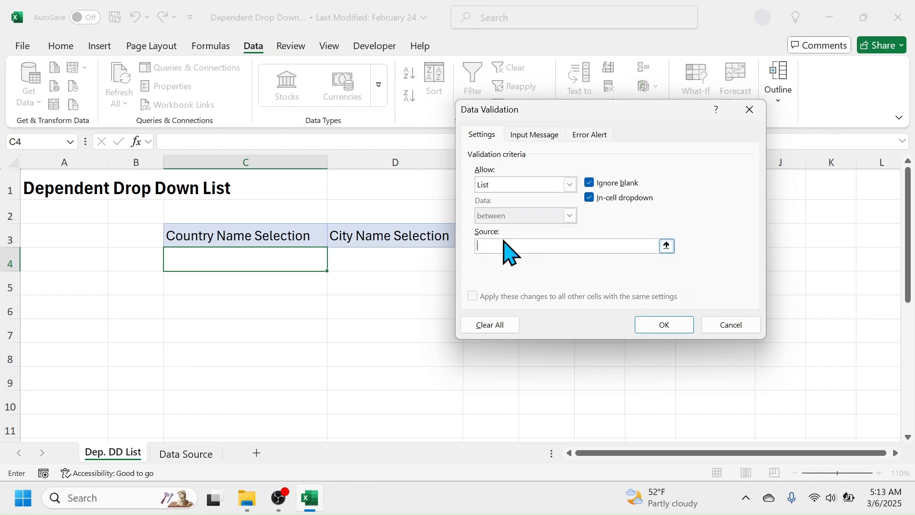
pyautogui.click(201, 453)
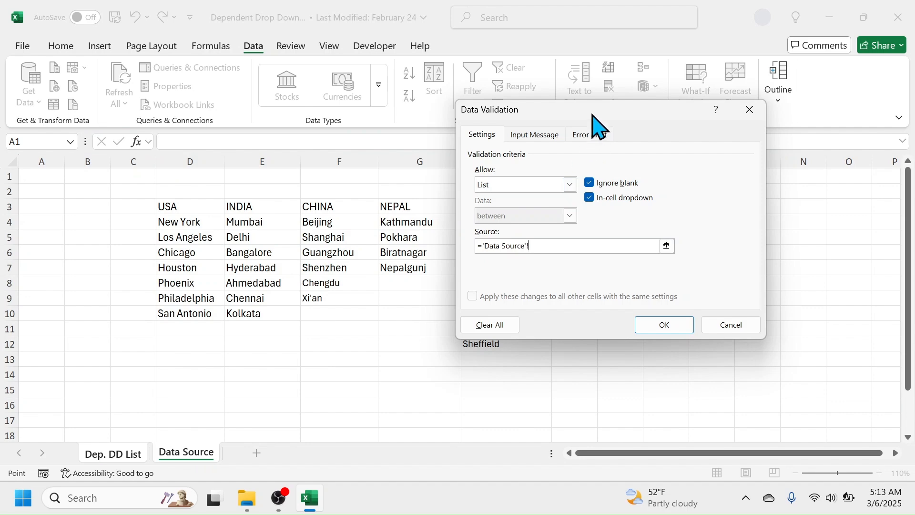
pyautogui.moveTo(597, 127); pyautogui.dragTo(680, 261)
pyautogui.moveTo(188, 207); pyautogui.dragTo(485, 205)
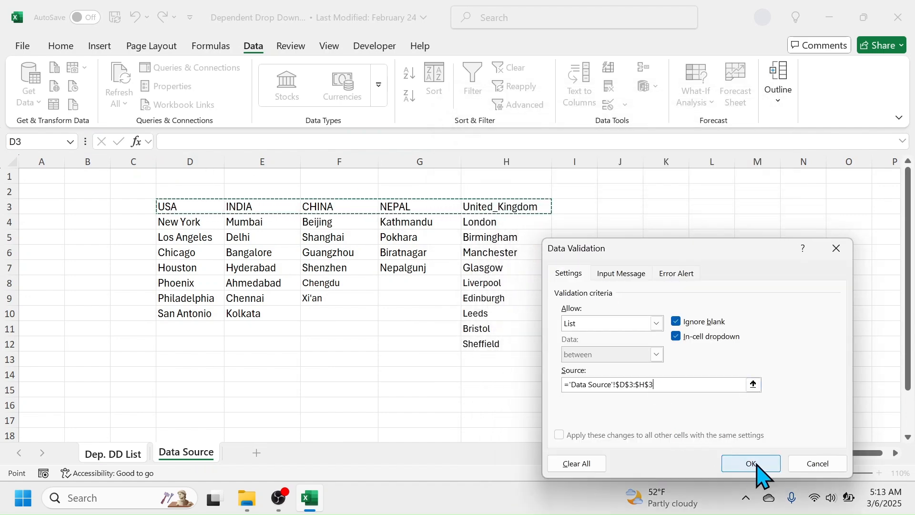
pyautogui.click(753, 464)
pyautogui.click(333, 265)
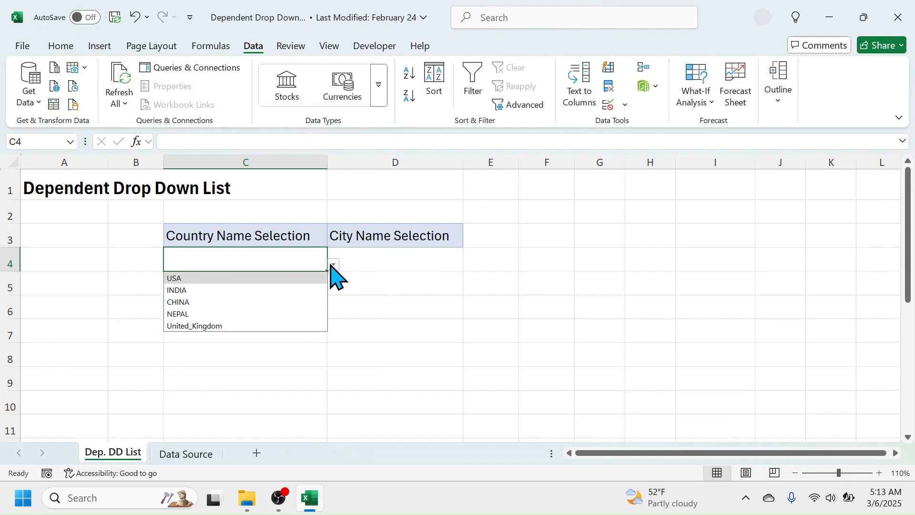
pyautogui.click(181, 291)
# - Add List data validation to D4 with the source =INDIRECT(C4), and pick Bangalore from its drop-down
pyautogui.click(386, 261)
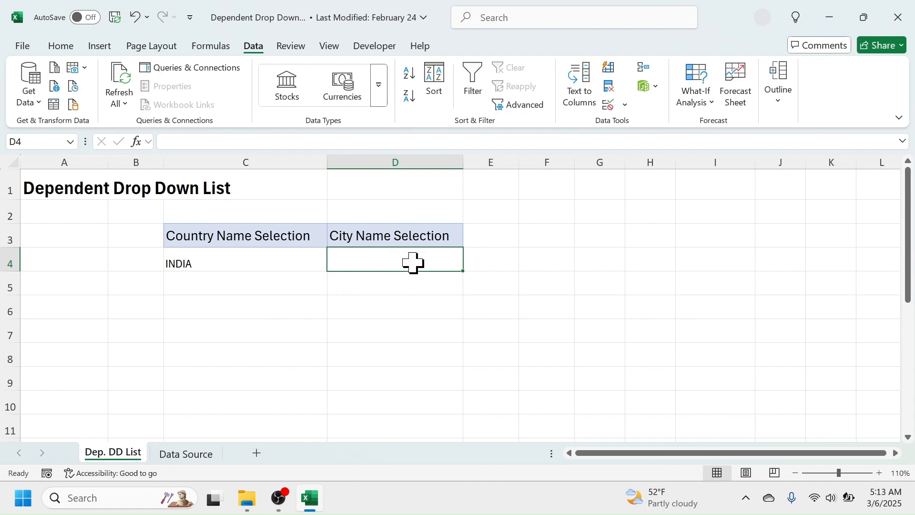
pyautogui.click(624, 107)
pyautogui.click(647, 125)
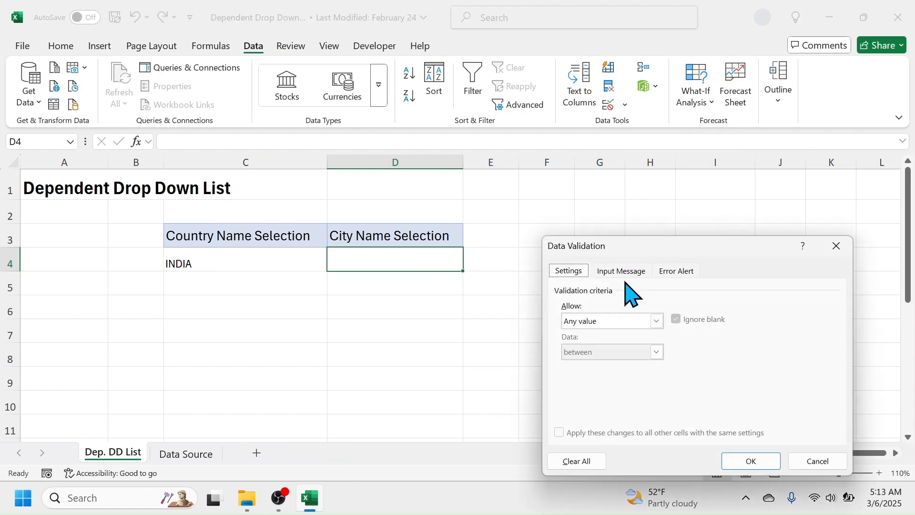
pyautogui.click(658, 321)
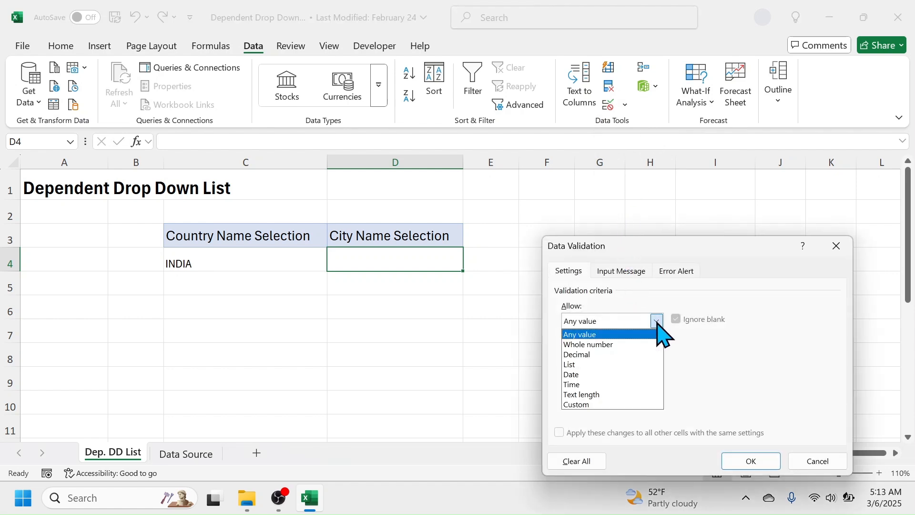
pyautogui.click(579, 365)
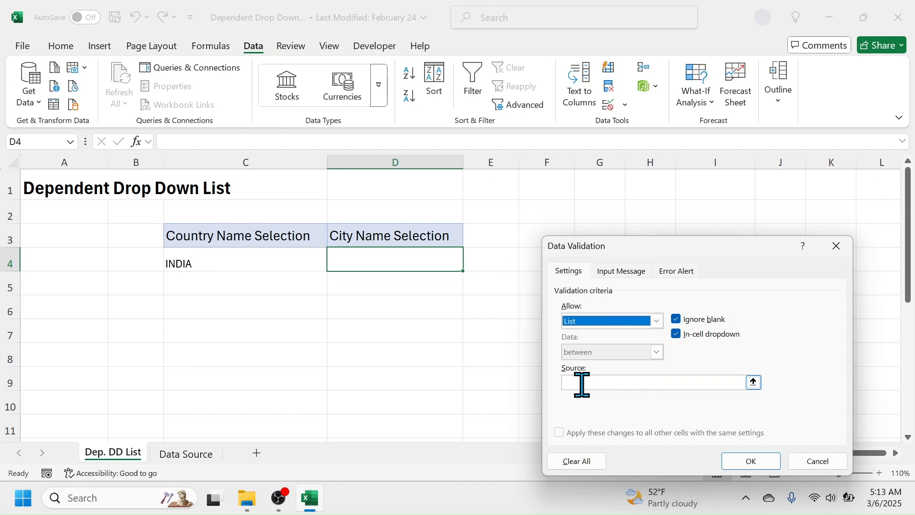
pyautogui.click(581, 382)
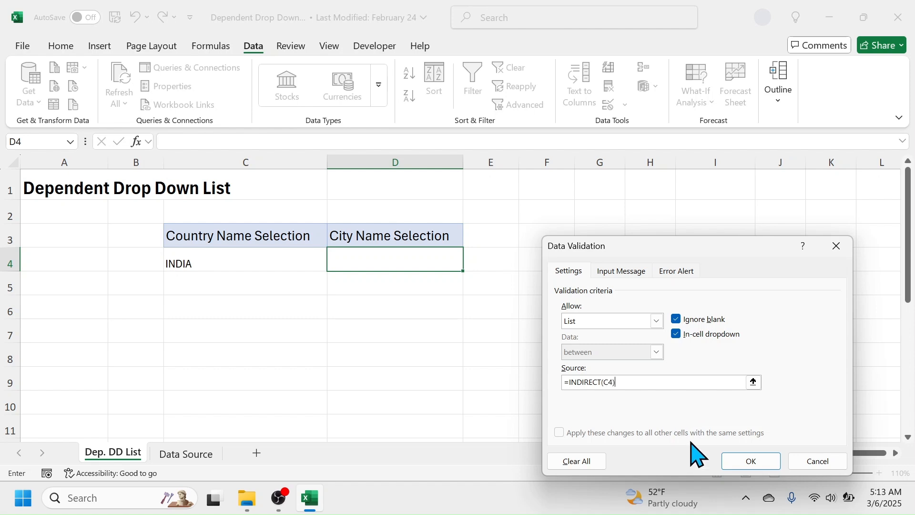
pyautogui.click(752, 463)
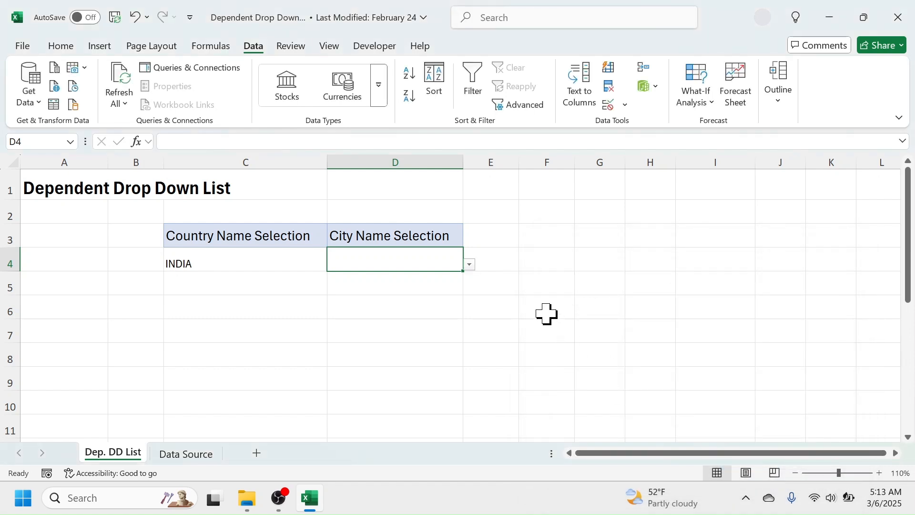
pyautogui.click(469, 265)
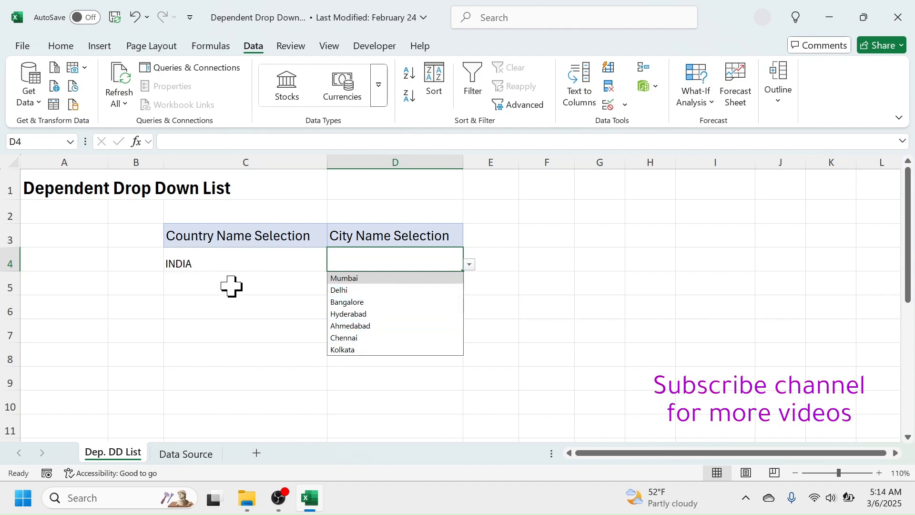
pyautogui.click(347, 301)
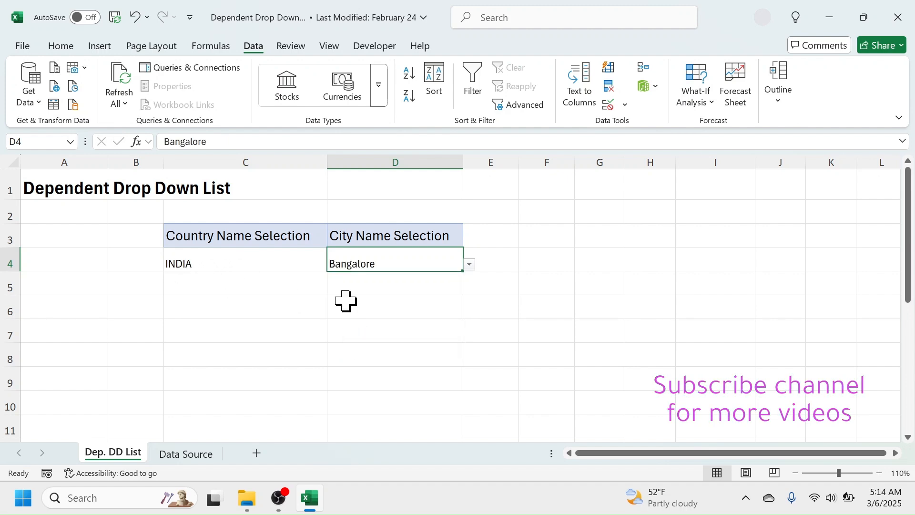
# - Change the country in C4 to USA and choose Los Angeles as the city in D4
pyautogui.click(241, 261)
pyautogui.click(334, 265)
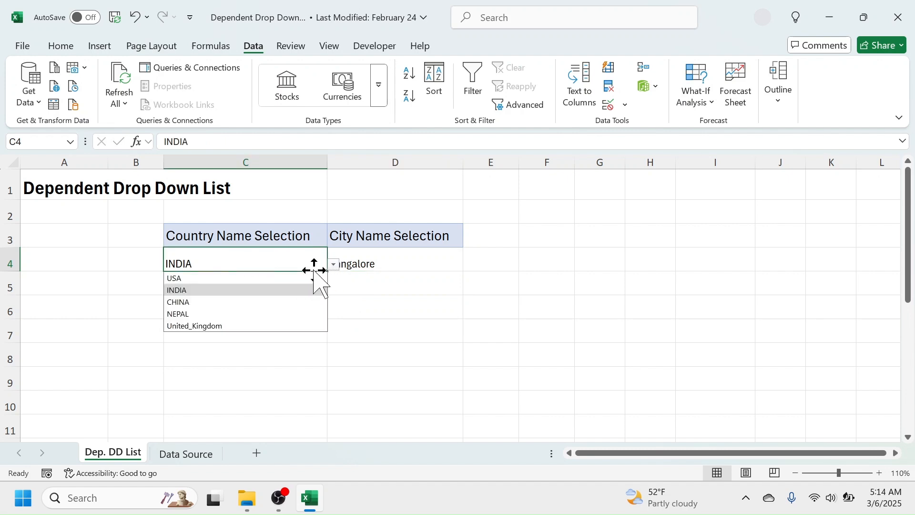
pyautogui.click(191, 280)
pyautogui.click(372, 265)
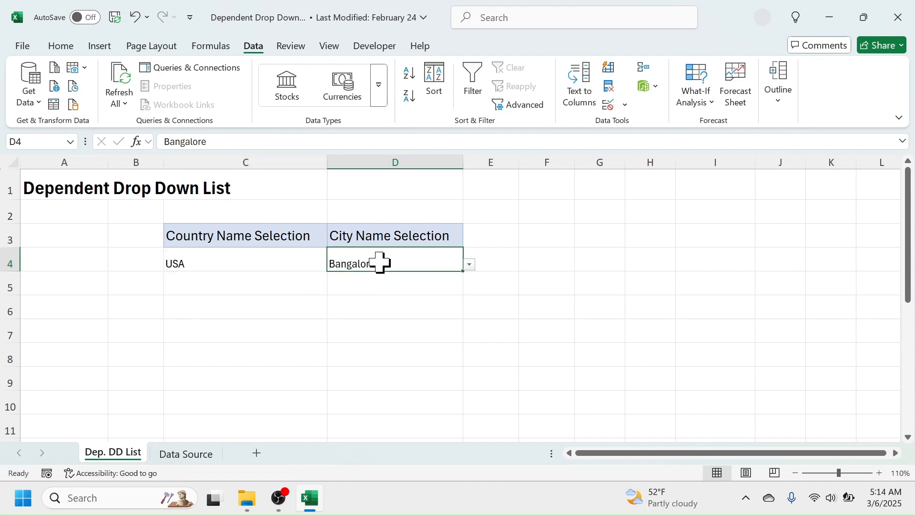
pyautogui.click(469, 264)
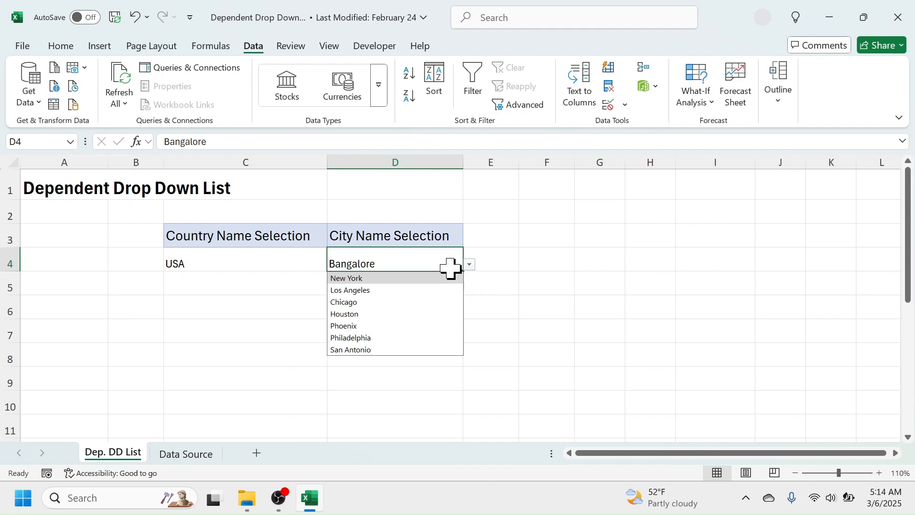
pyautogui.click(352, 291)
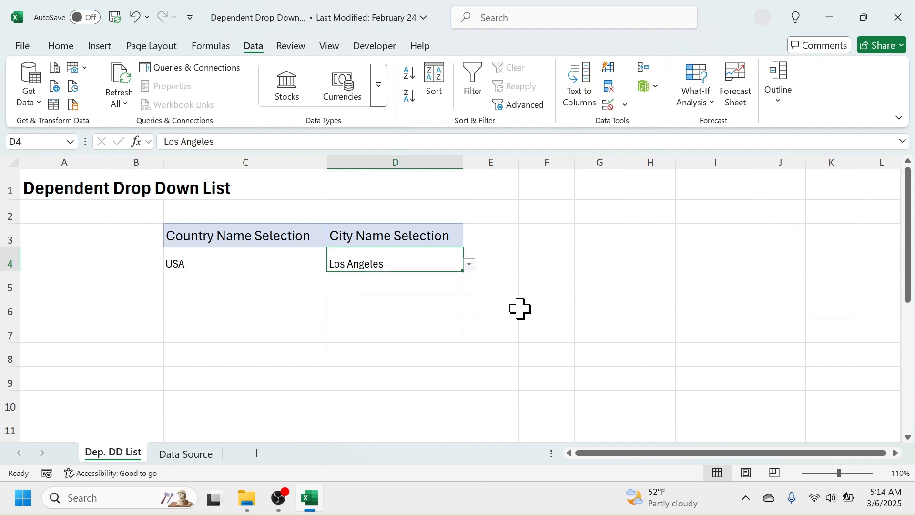
pyautogui.click(564, 243)
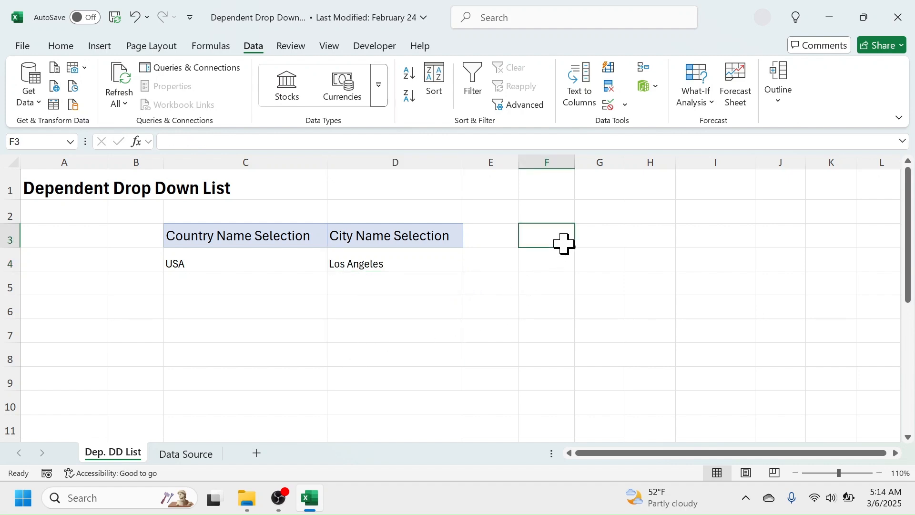